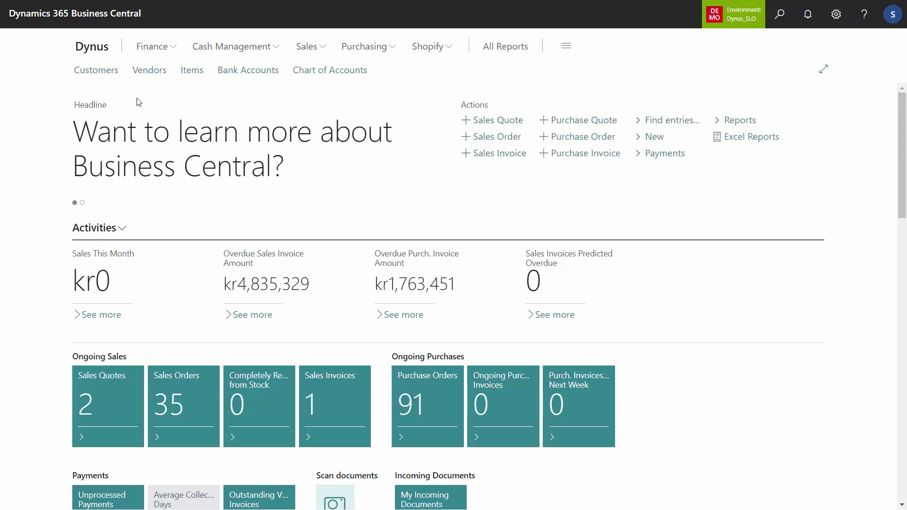
# Open the customer list and review The Bike Master, Chicago's THE BIKE MASTER chain relation specification.
pyautogui.click(100, 75)
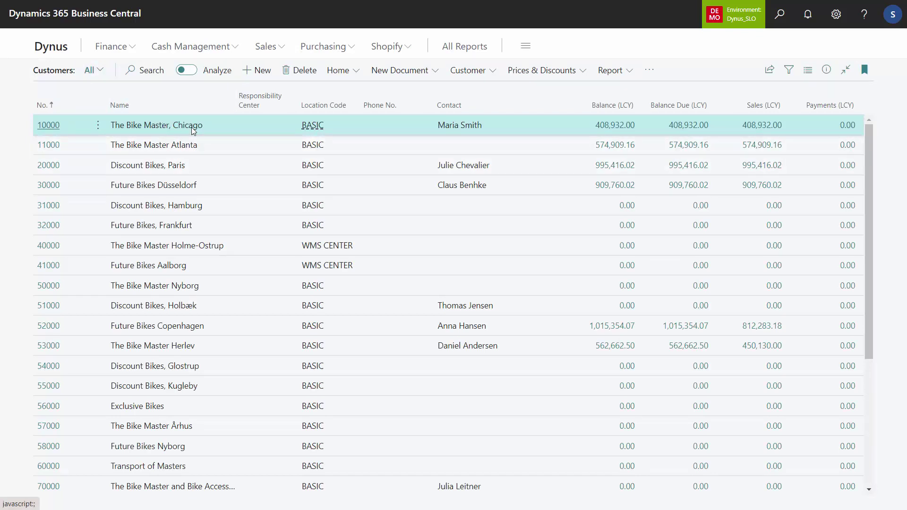
pyautogui.click(650, 71)
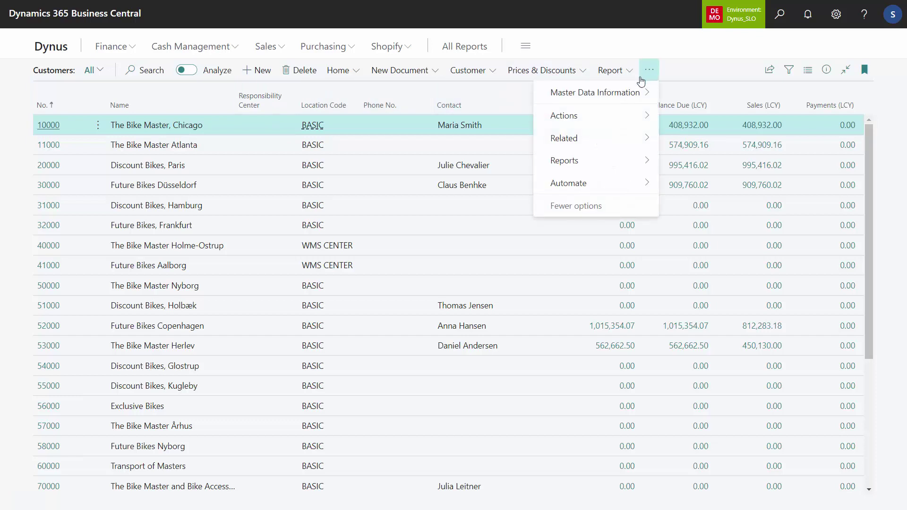
pyautogui.moveTo(638, 91)
pyautogui.click(701, 93)
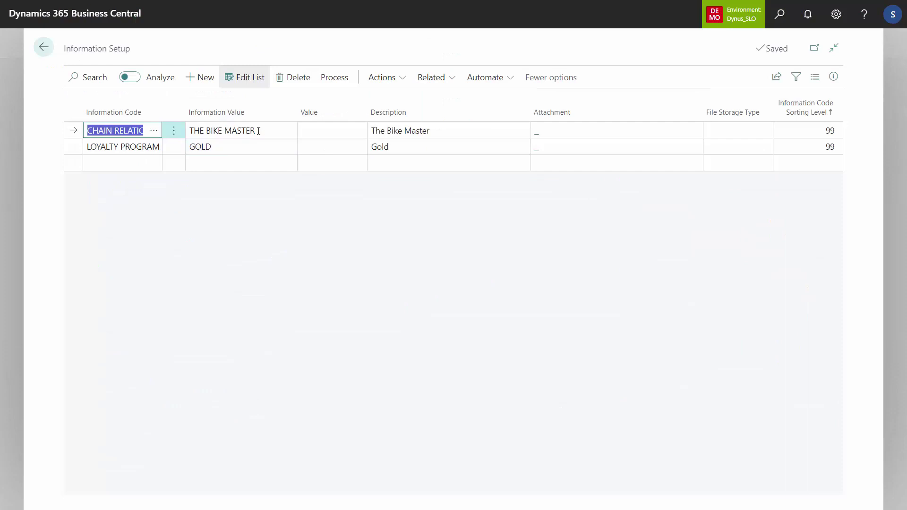
pyautogui.click(209, 131)
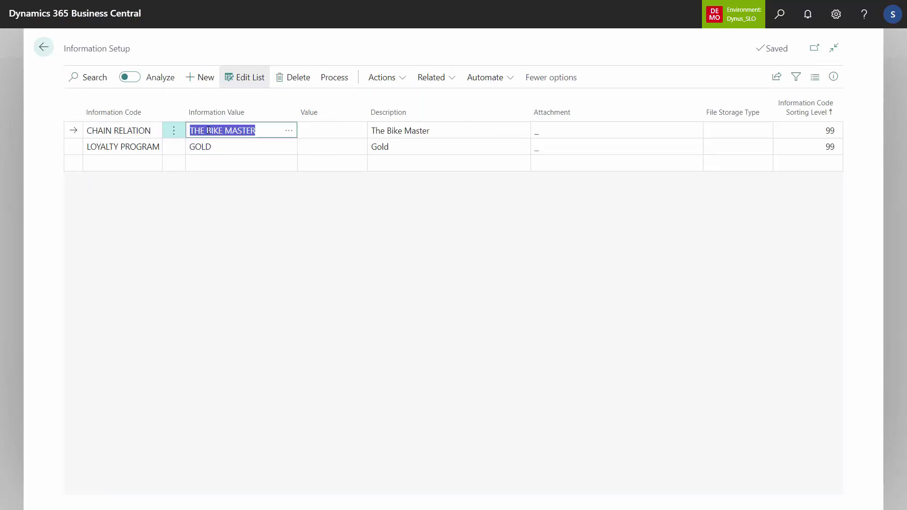
pyautogui.click(44, 48)
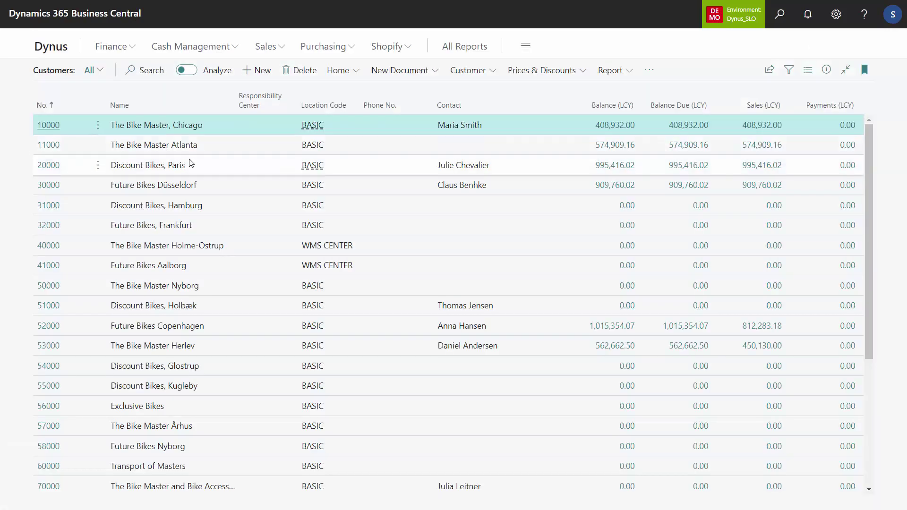
# Review Future Bikes Düsseldorf's specifications: FUTURE BIKES chain relation and BRONZE loyalty program.
pyautogui.click(217, 184)
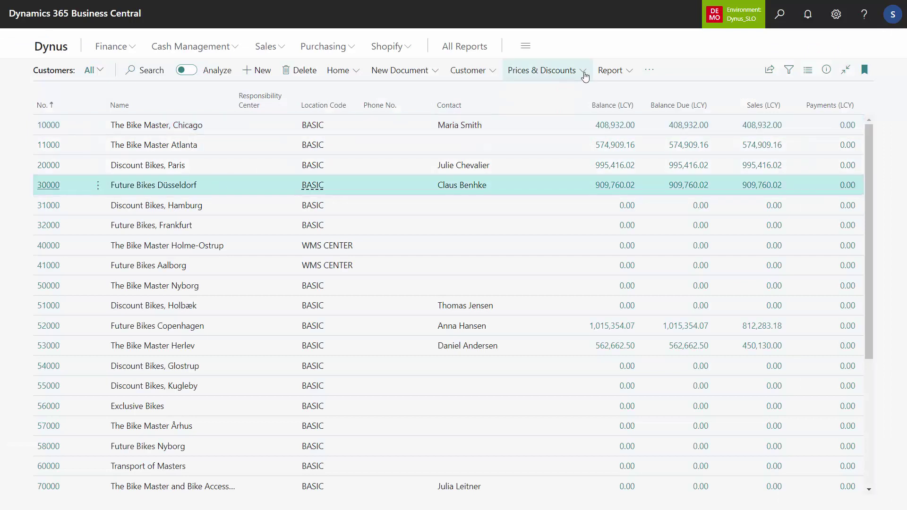
pyautogui.click(649, 70)
pyautogui.moveTo(639, 91)
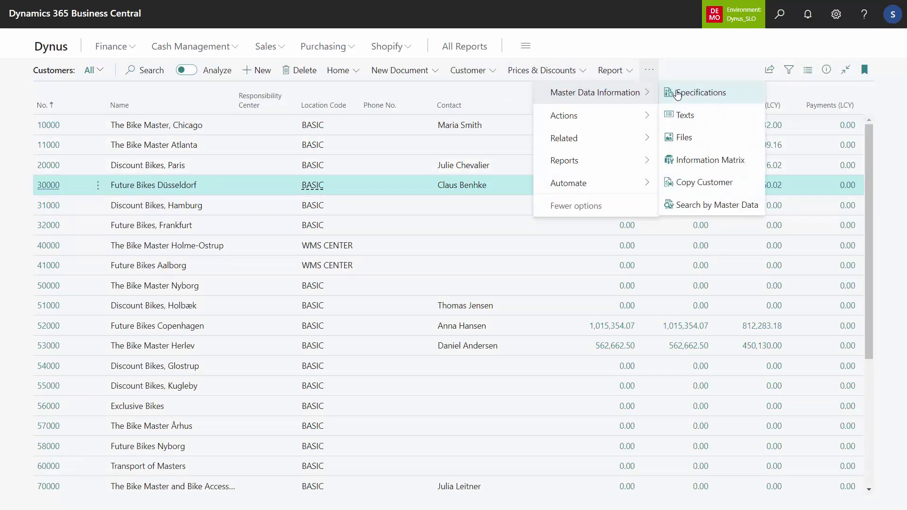
pyautogui.click(692, 96)
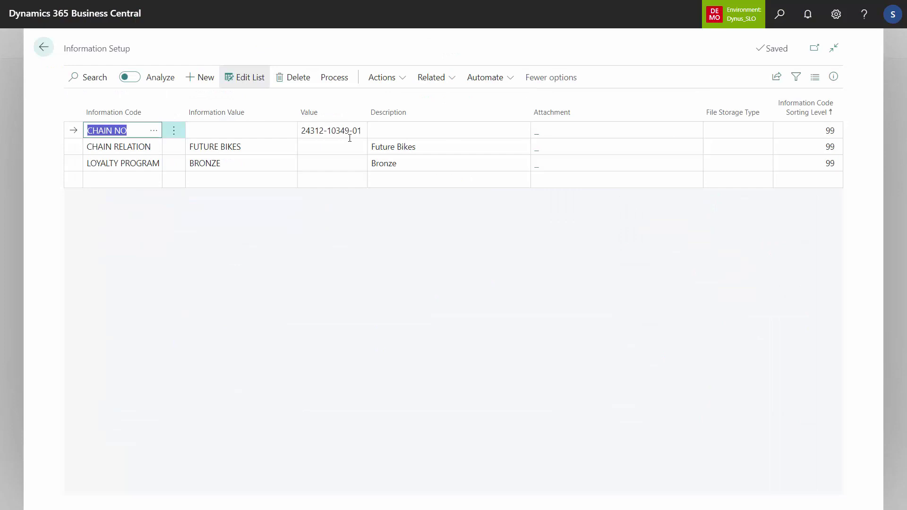
pyautogui.click(254, 148)
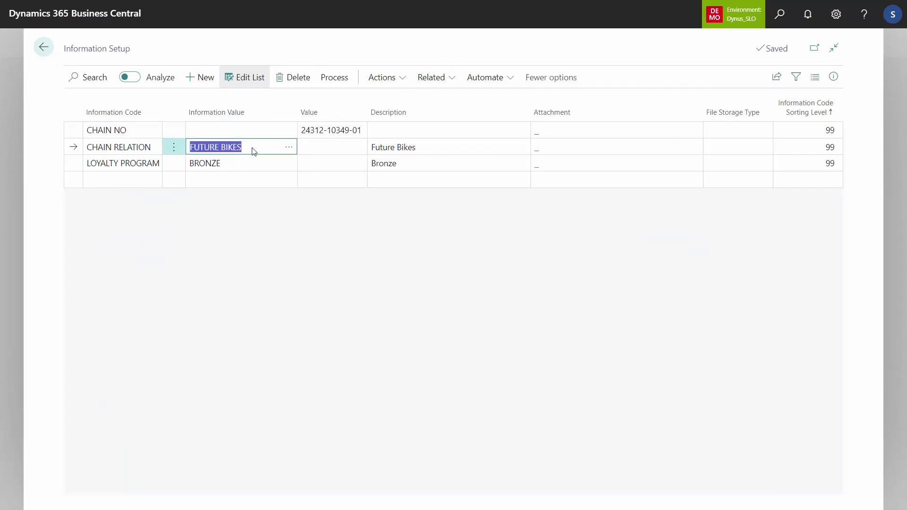
pyautogui.click(44, 49)
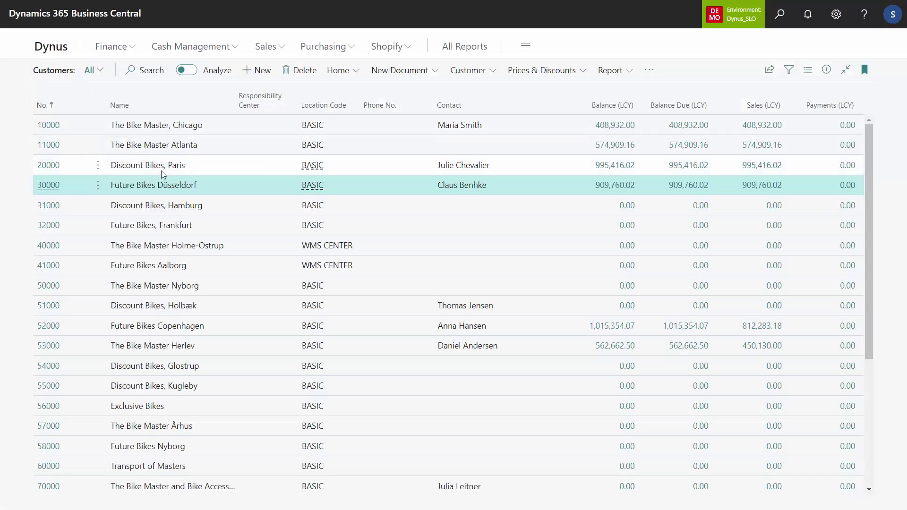
# Review City Bike's chain relation values Discount Bikes, K-Mart and The Bike Master, and look up the available values.
pyautogui.click(53, 48)
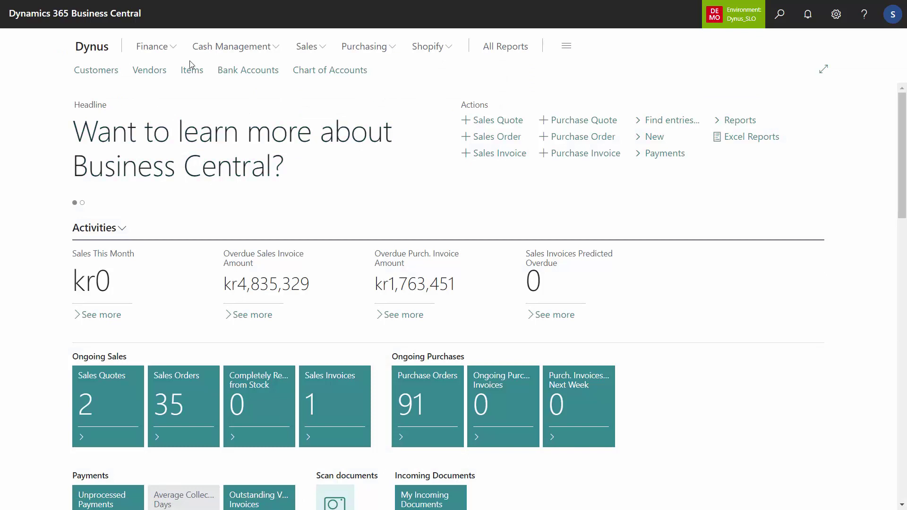
pyautogui.click(198, 74)
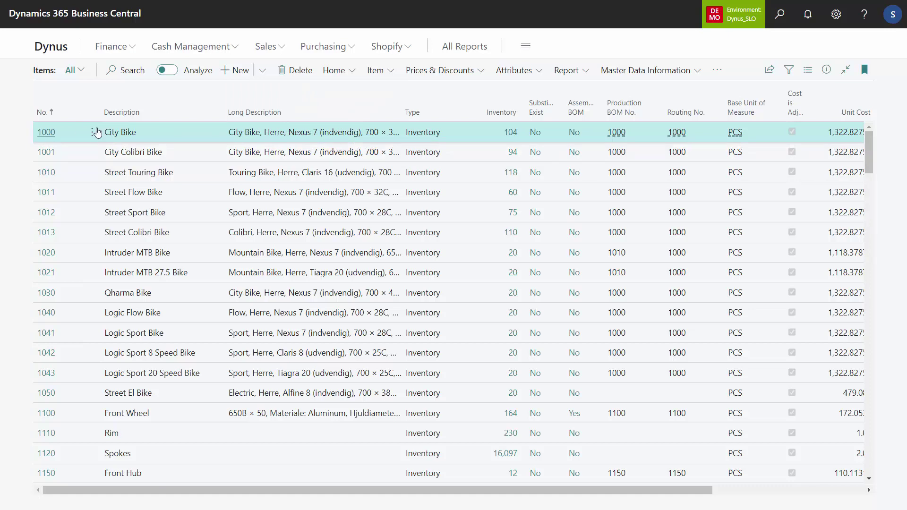
pyautogui.click(652, 70)
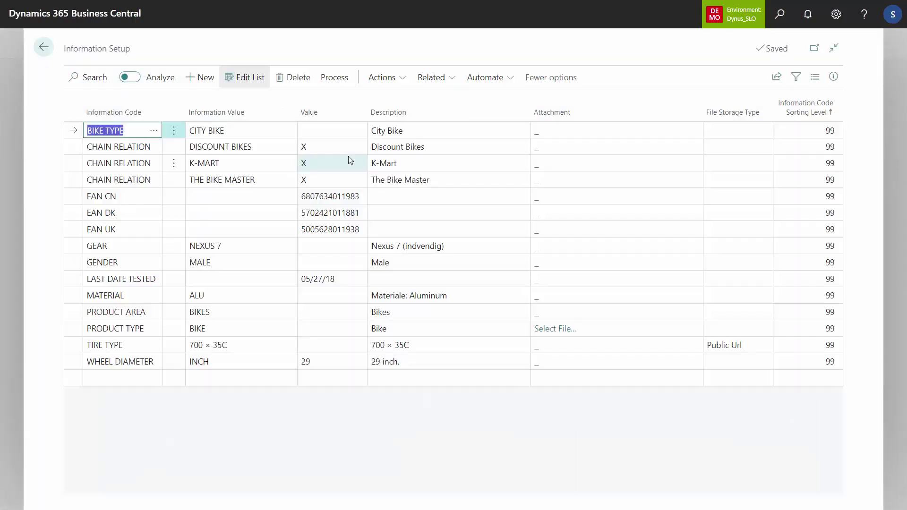
pyautogui.click(252, 148)
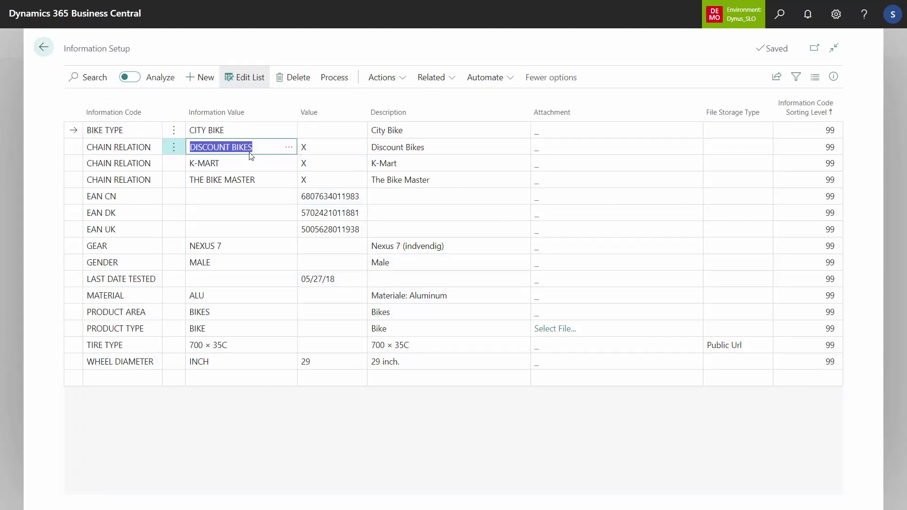
pyautogui.click(249, 163)
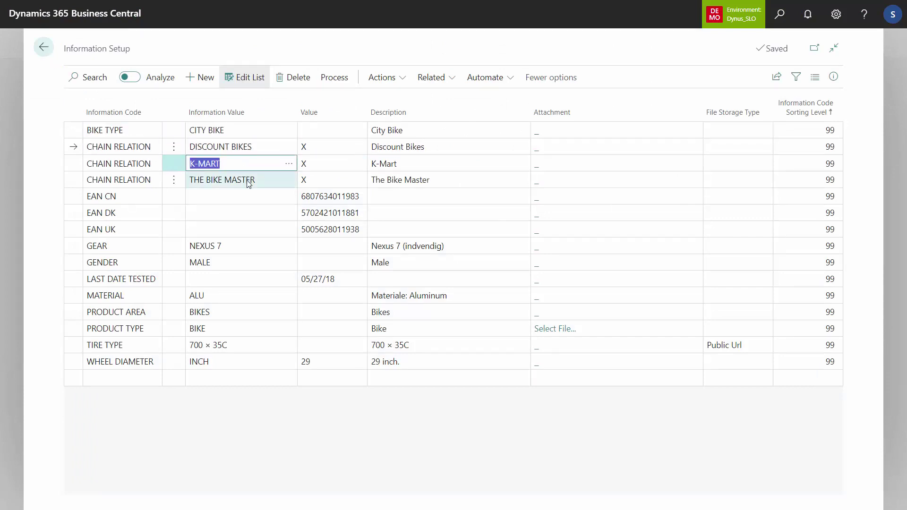
pyautogui.click(249, 180)
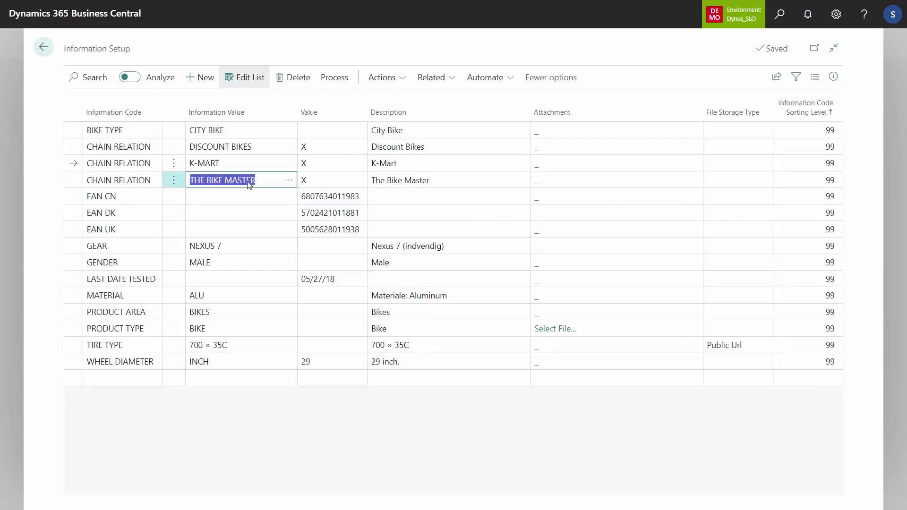
pyautogui.click(291, 182)
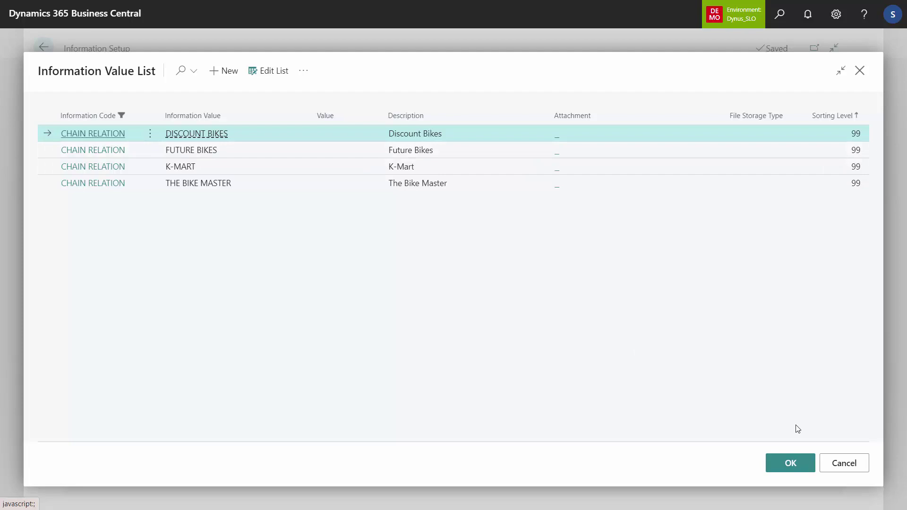
pyautogui.click(844, 464)
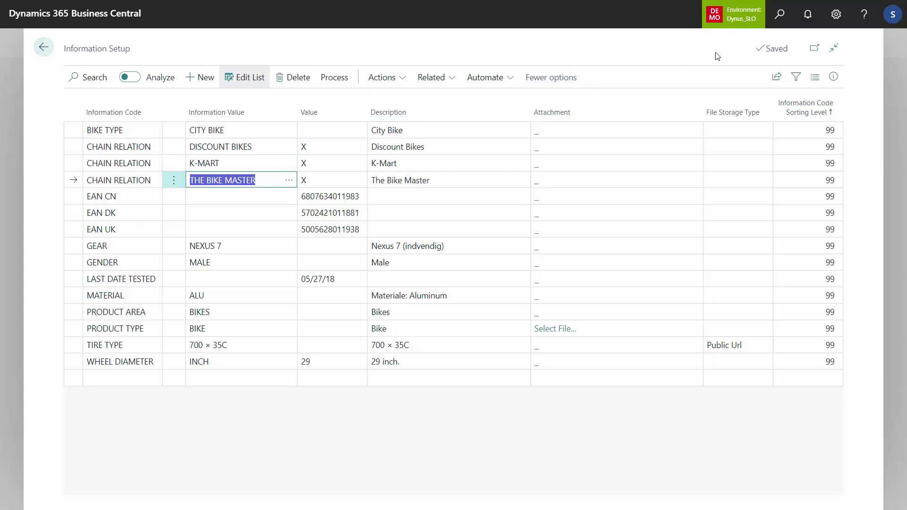
# Search 'INFOR CODE' for the Information Code List and check that CHAIN RELATION allows multiple information values.
pyautogui.click(781, 14)
pyautogui.write('IN')
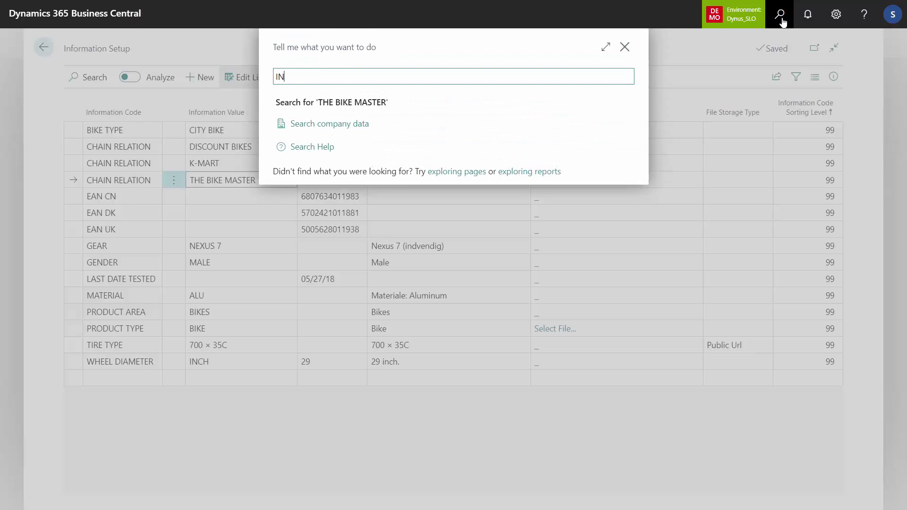
pyautogui.write('FOR M')
pyautogui.press('BackSpace')
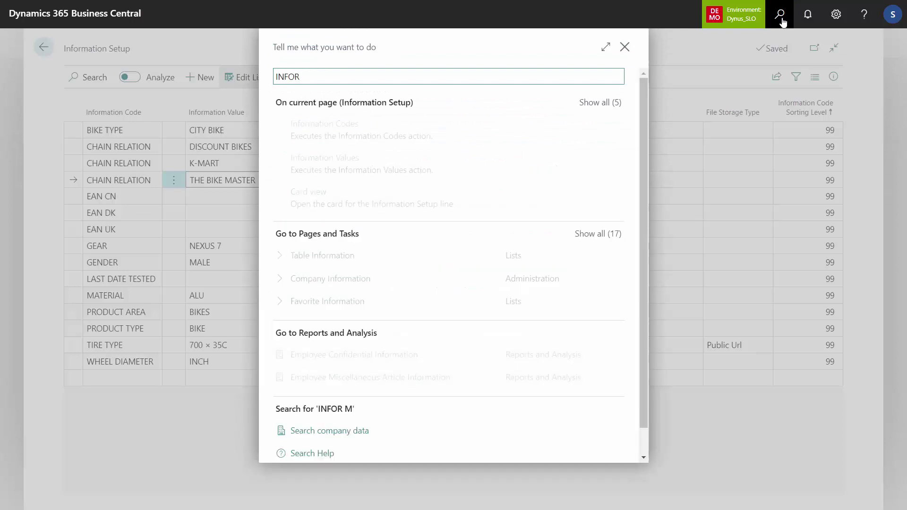
pyautogui.write('CODE')
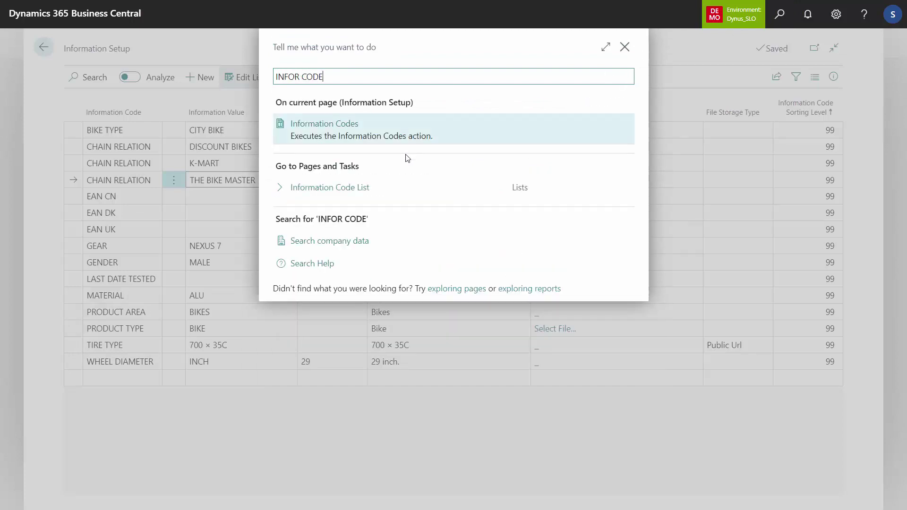
pyautogui.click(409, 188)
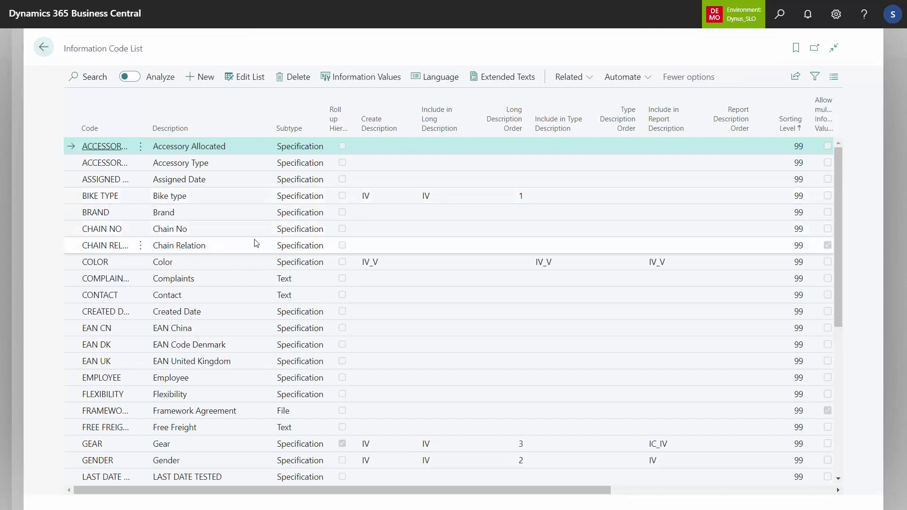
pyautogui.click(183, 249)
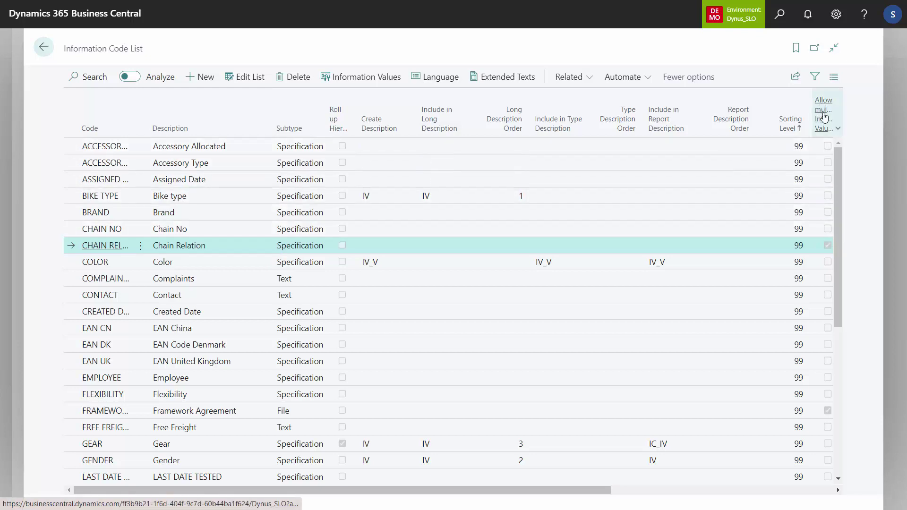
pyautogui.moveTo(826, 125)
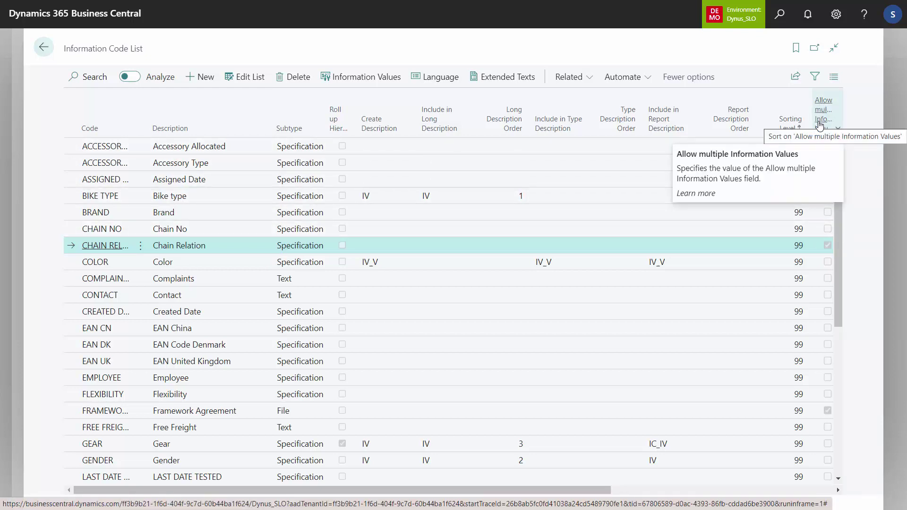
# Leave the code list and City Bike's specifications, checking the DISCOUNT BIKES value, and return to Items.
pyautogui.click(44, 47)
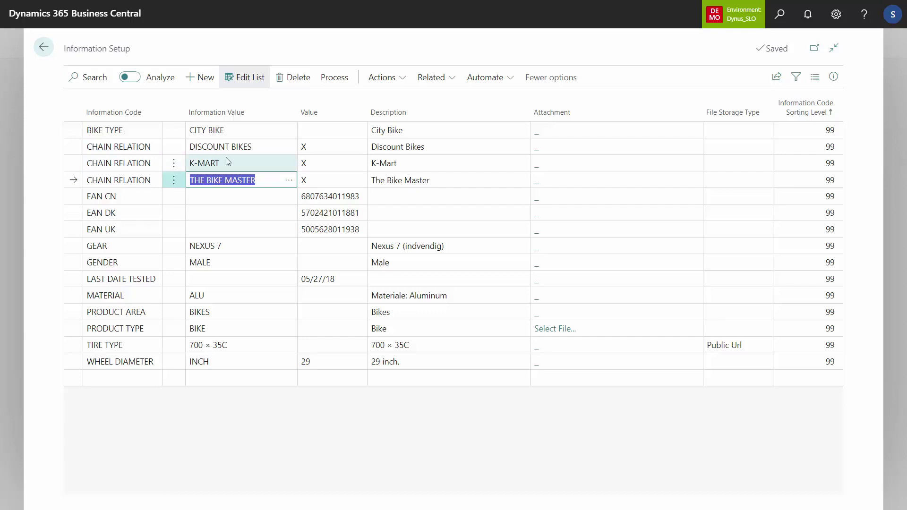
pyautogui.click(323, 148)
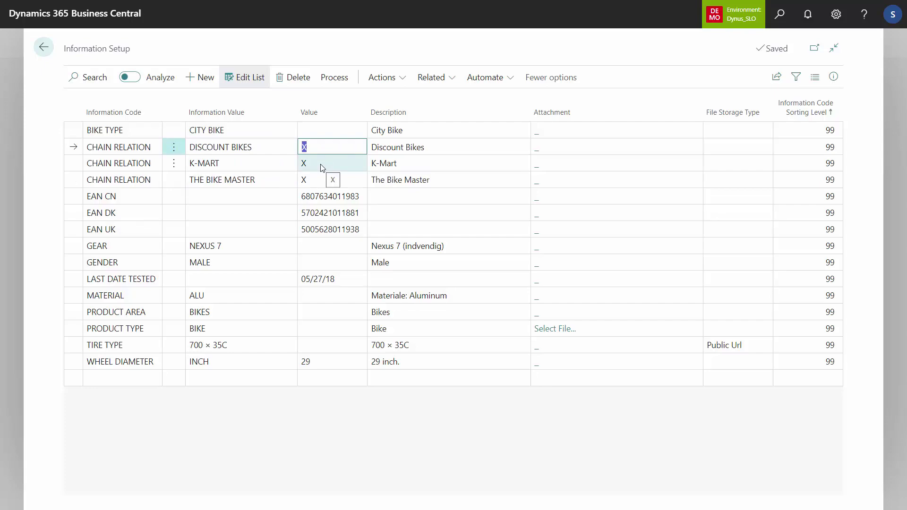
pyautogui.click(45, 48)
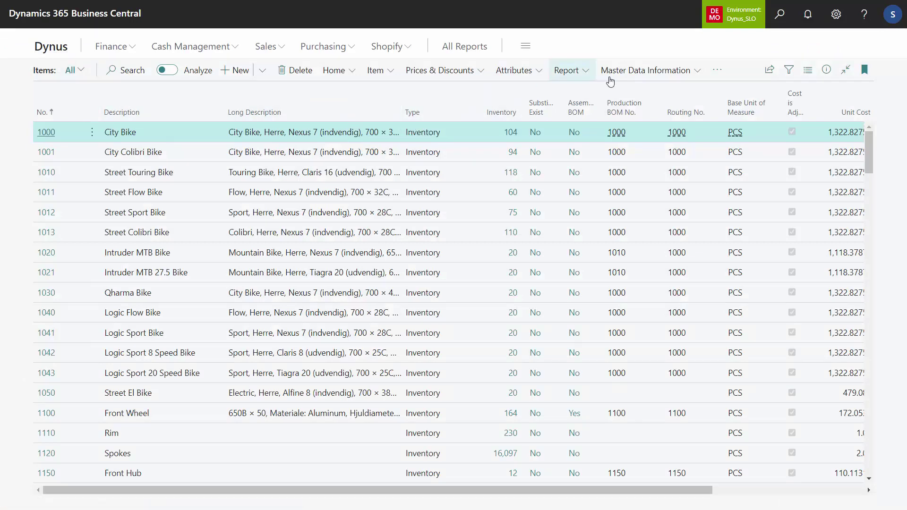
# Open the items' Information Matrix with the ITEM CHAIN RELATION template and show its Matrix options.
pyautogui.click(624, 71)
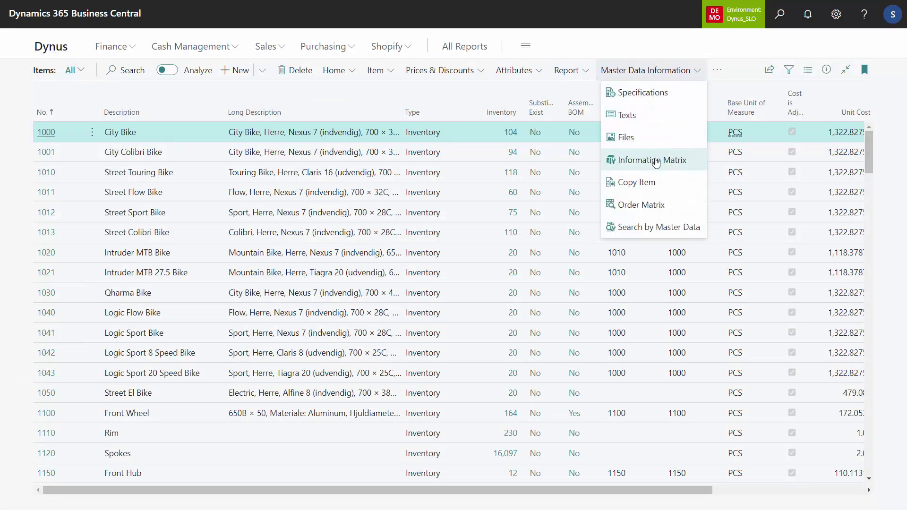
pyautogui.click(656, 161)
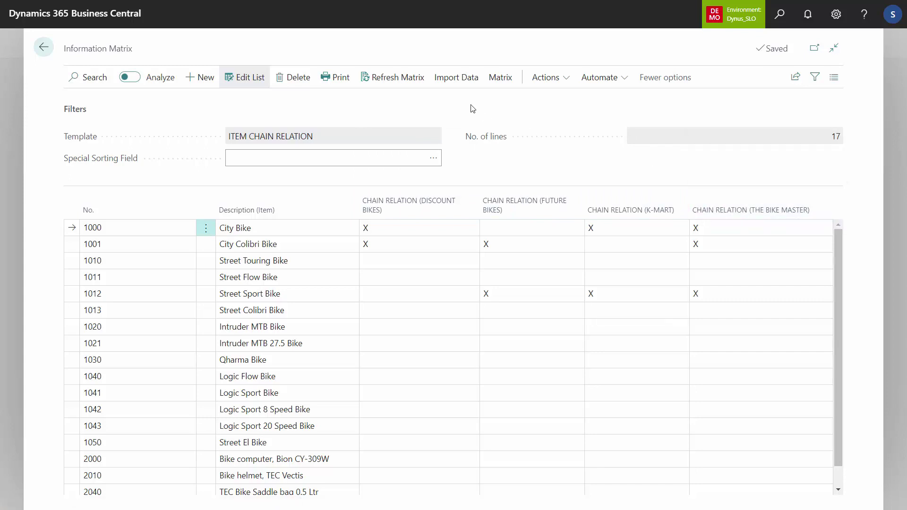
pyautogui.click(502, 78)
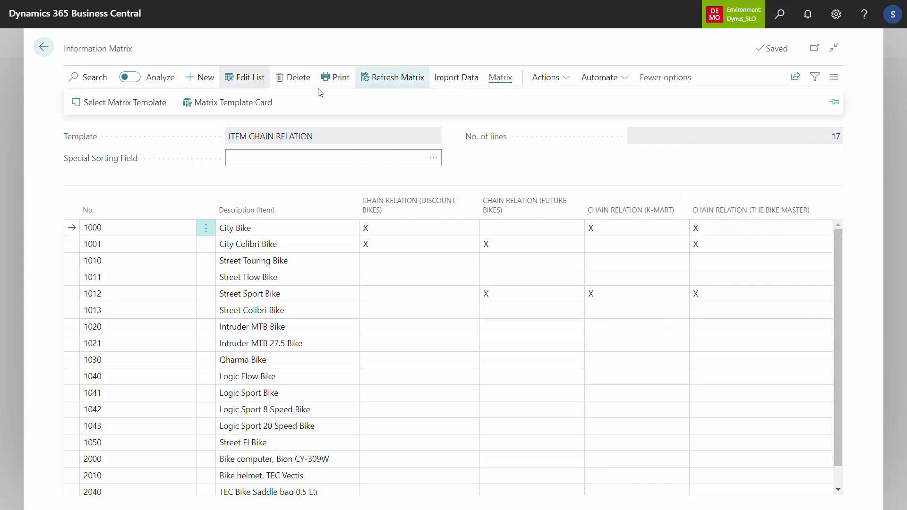
# Inspect the ITEM CHAIN RELATION template's DISCOUNT BIKES and FUTURE BIKES column code filters, then close the setup.
pyautogui.click(216, 104)
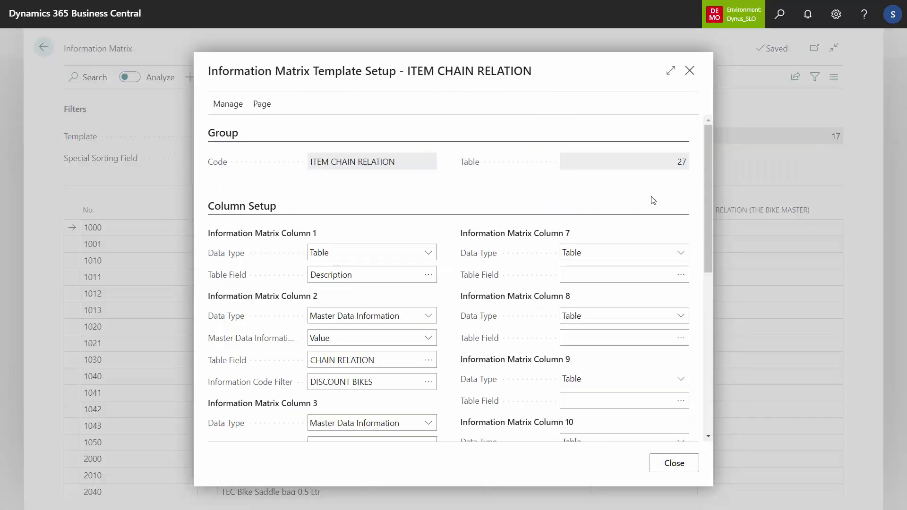
pyautogui.moveTo(708, 197); pyautogui.dragTo(709, 274)
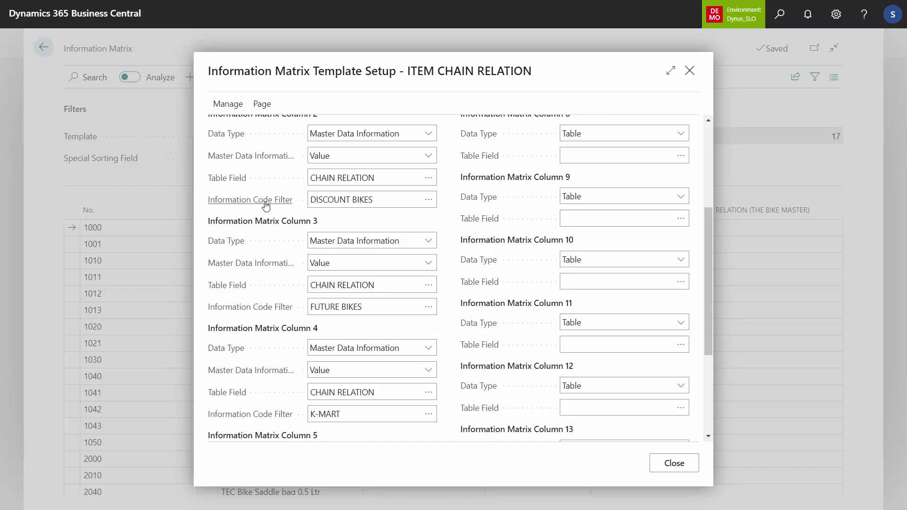
pyautogui.click(353, 202)
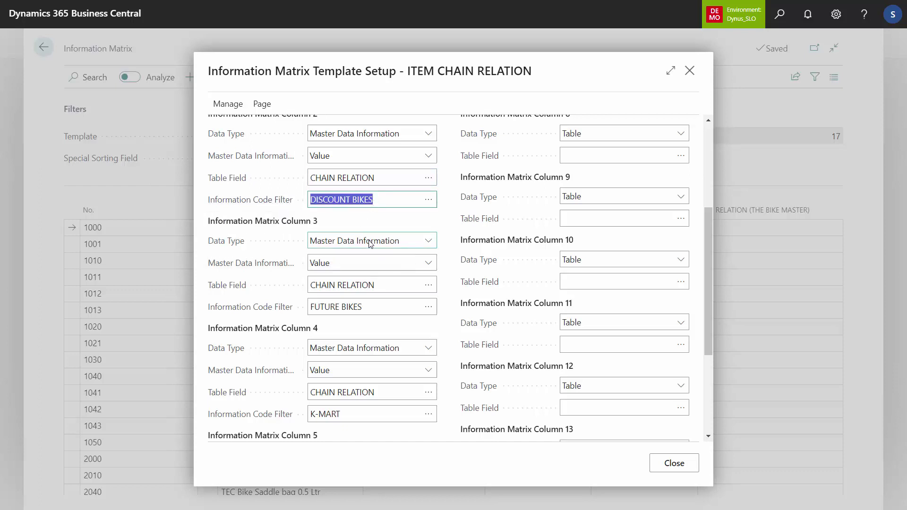
pyautogui.click(368, 308)
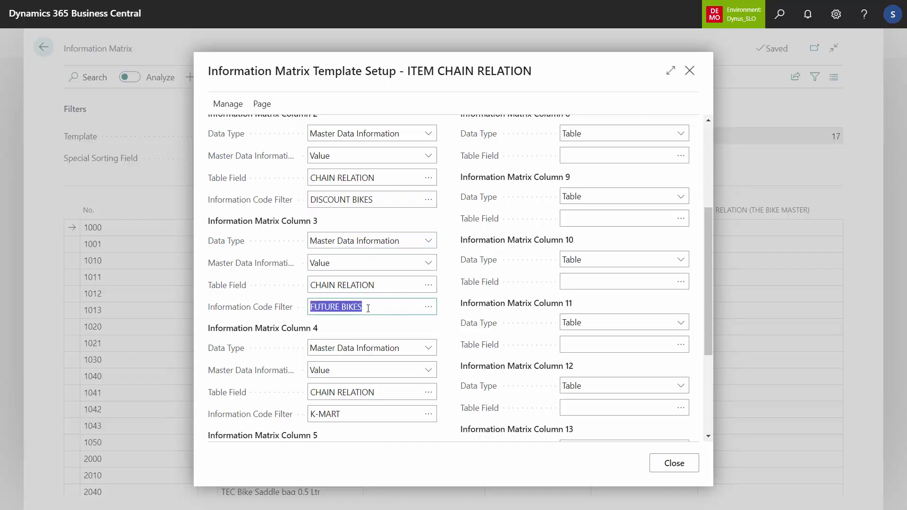
pyautogui.click(429, 307)
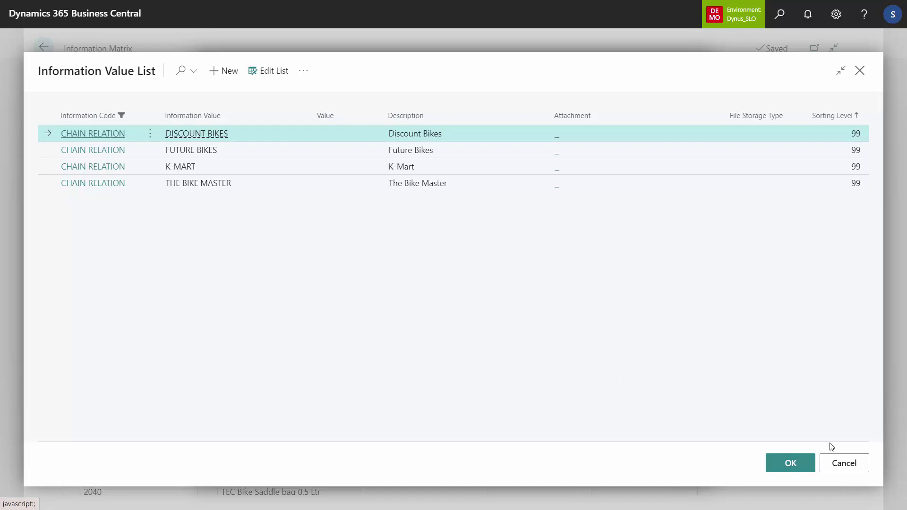
pyautogui.click(854, 464)
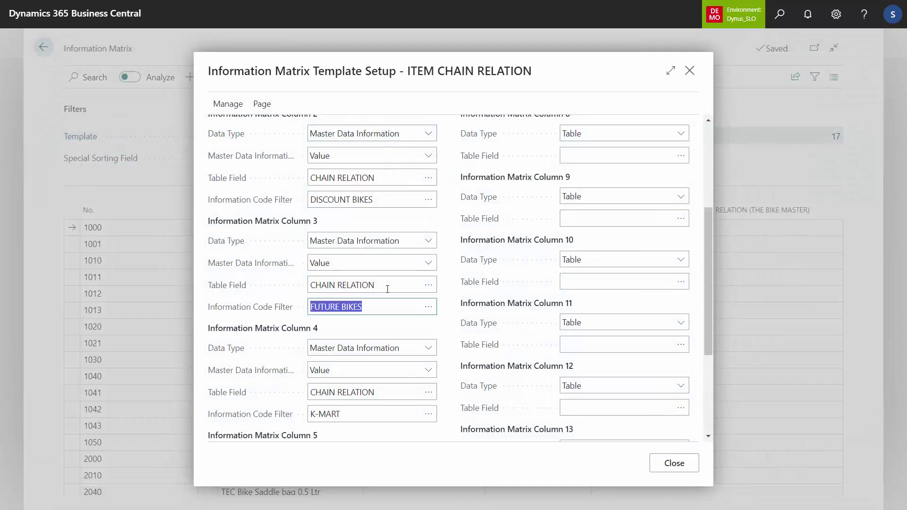
pyautogui.click(379, 282)
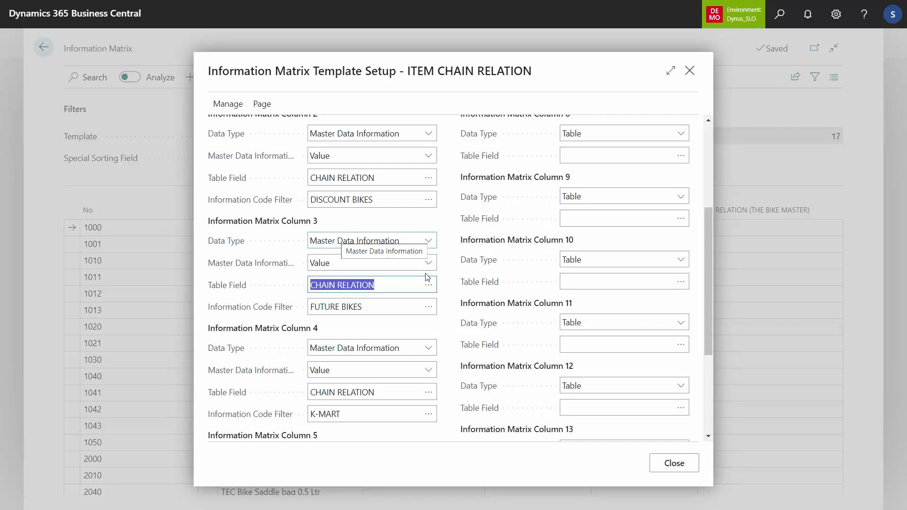
pyautogui.click(671, 464)
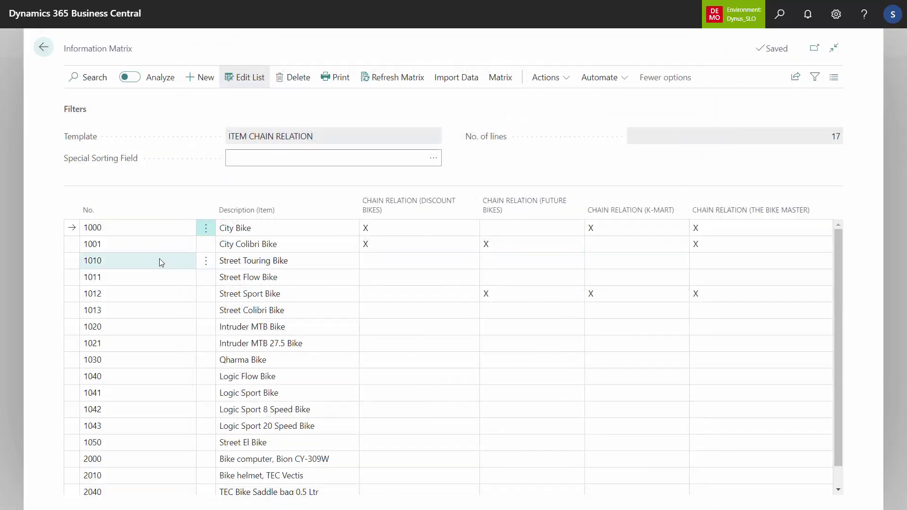
# Review item 1010 Street Touring Bike's specifications, TOURING BIKE and CLARIS 16 with no chain relations.
pyautogui.click(160, 259)
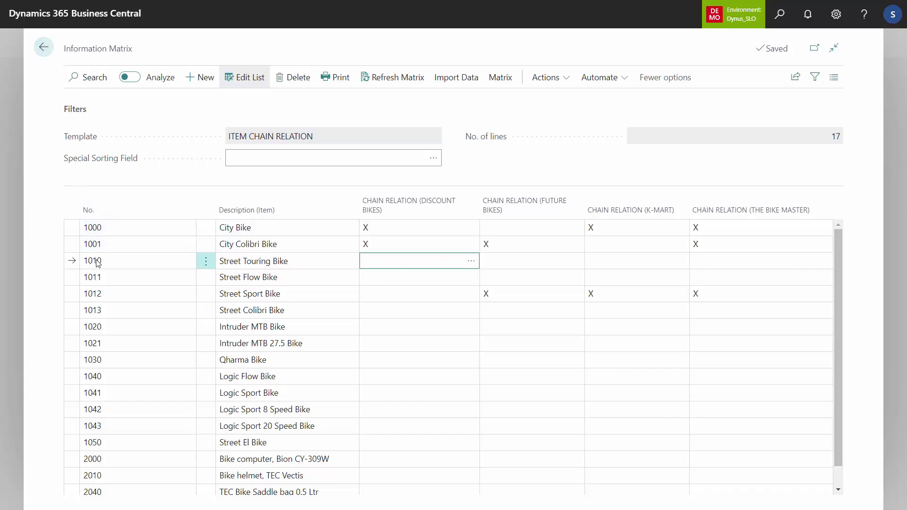
pyautogui.click(43, 47)
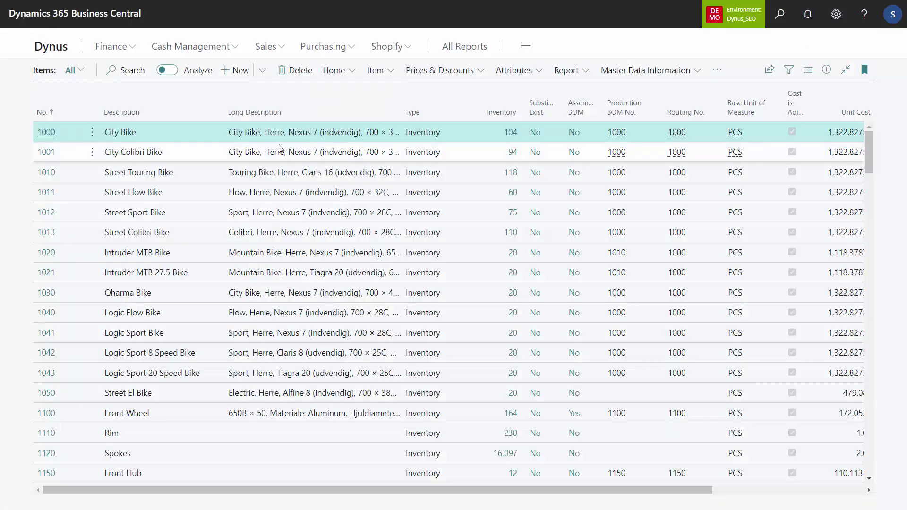
pyautogui.click(272, 178)
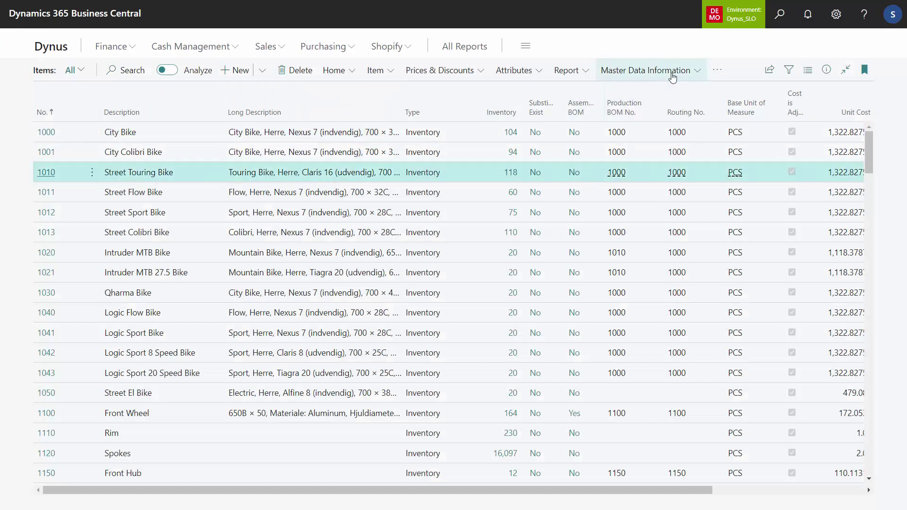
pyautogui.click(674, 76)
pyautogui.click(660, 94)
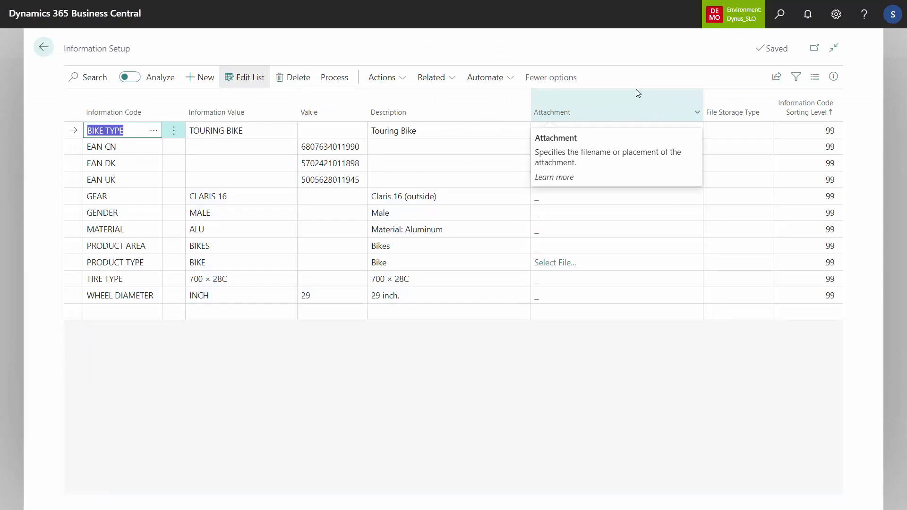
pyautogui.click(43, 47)
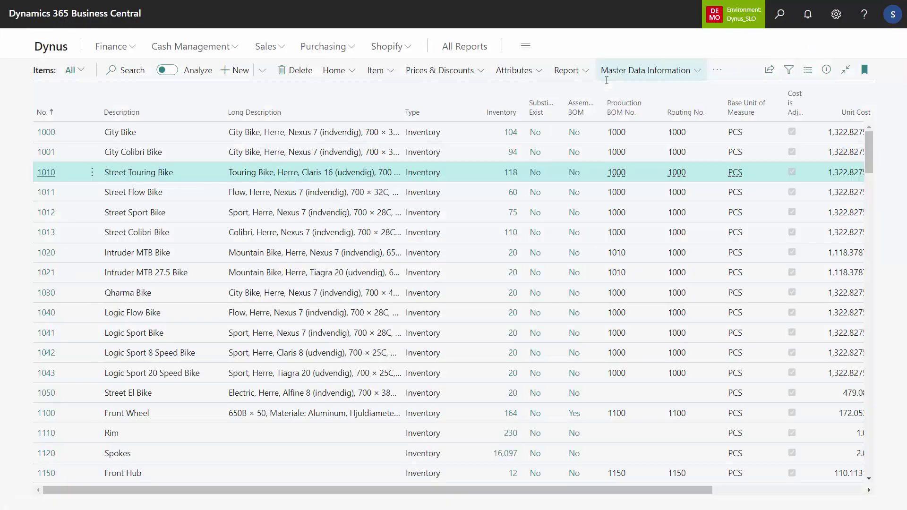
pyautogui.click(683, 72)
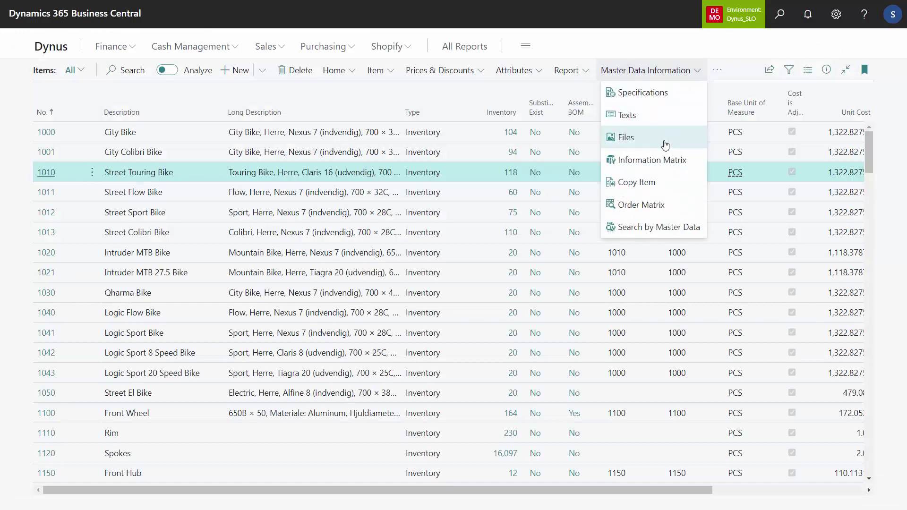
# In the Information Matrix, enter X under Future Bikes and The Bike Master and 'Whatever' under K-Mart for row 1010.
pyautogui.click(661, 165)
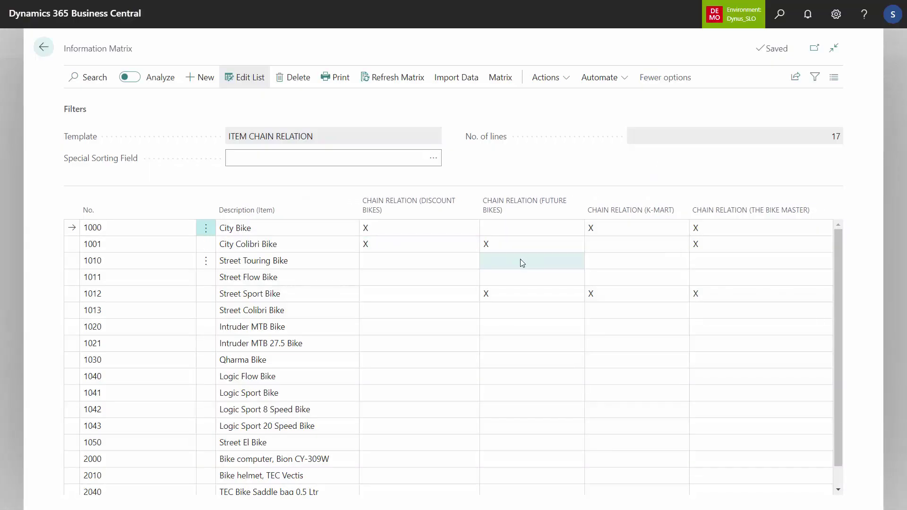
pyautogui.click(523, 263)
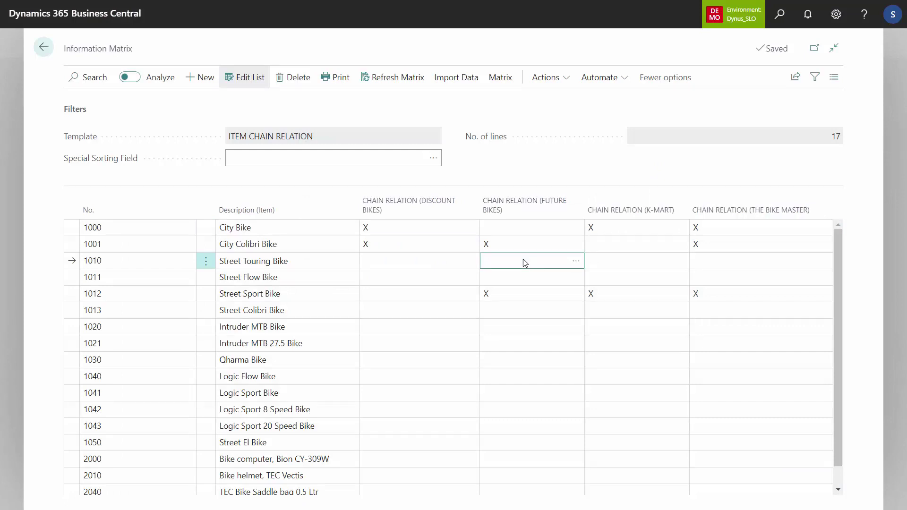
pyautogui.write('X')
pyautogui.click(716, 261)
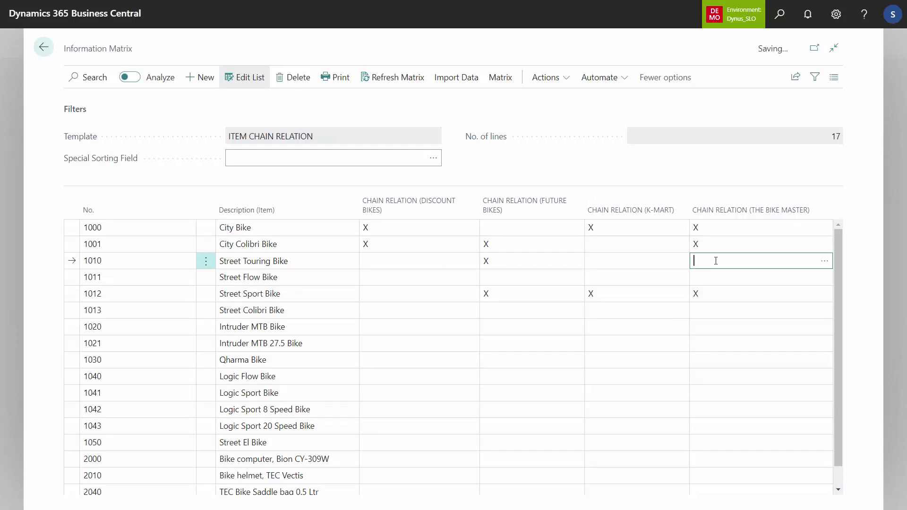
pyautogui.write('X')
pyautogui.click(550, 259)
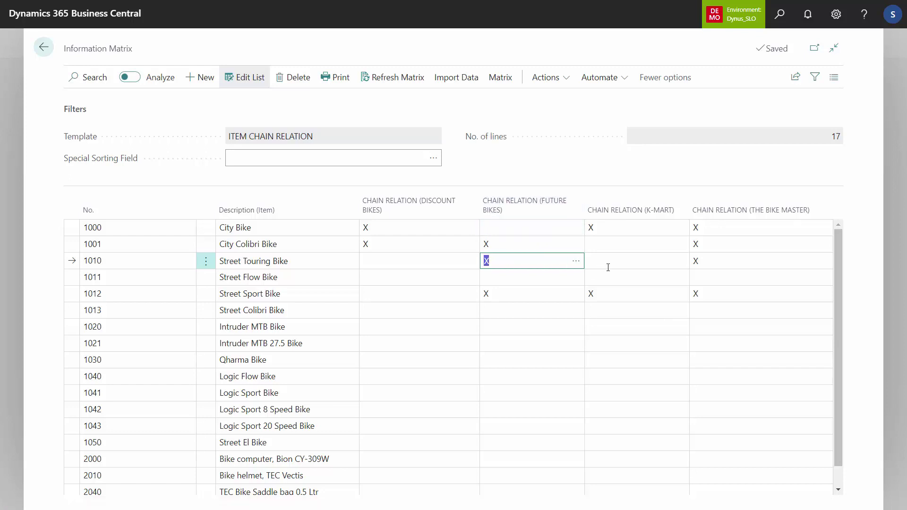
pyautogui.click(623, 262)
pyautogui.write('X')
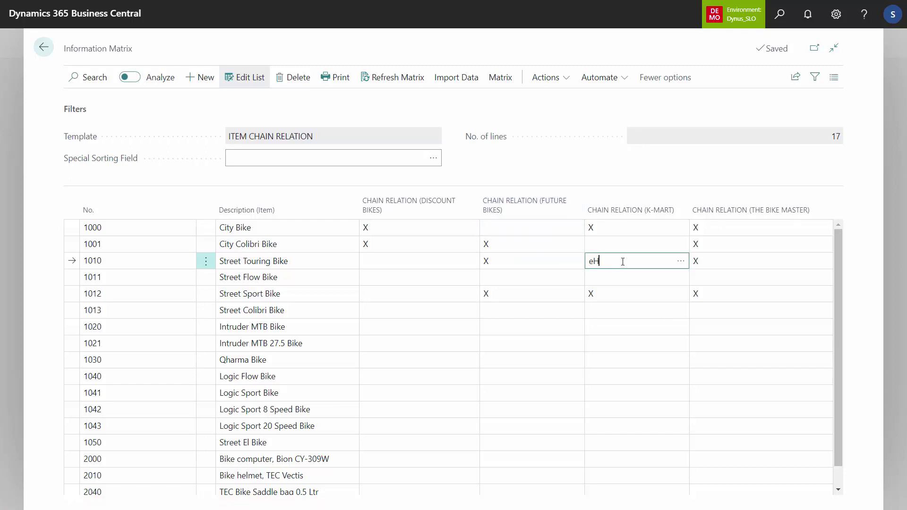
pyautogui.press('BackSpace')
pyautogui.write('Whatever')
pyautogui.click(631, 279)
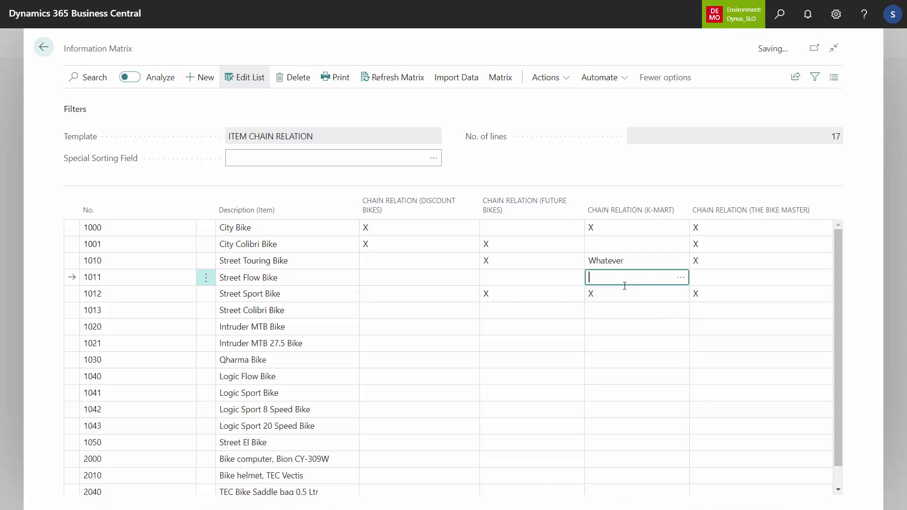
# Overwrite Street Touring Bike's K-MART specification value WHATEVER with X and return to the Items list.
pyautogui.click(45, 52)
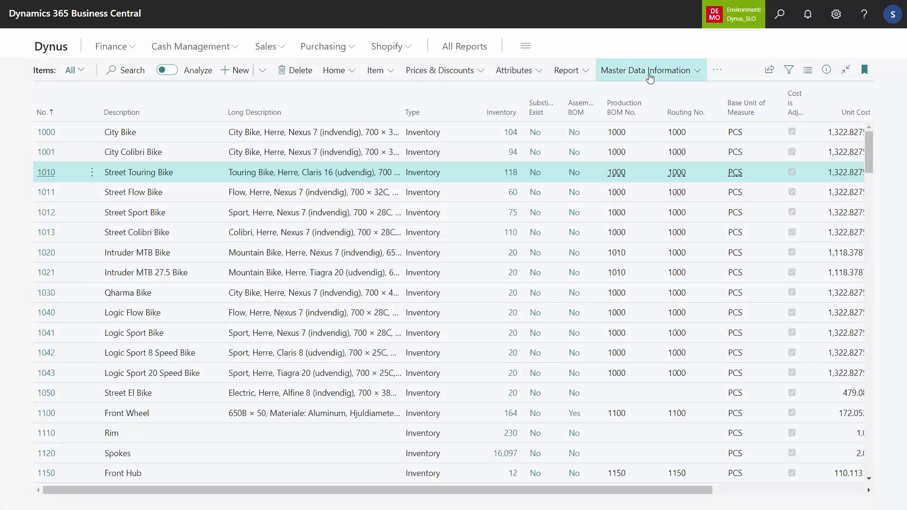
pyautogui.click(647, 69)
pyautogui.click(650, 92)
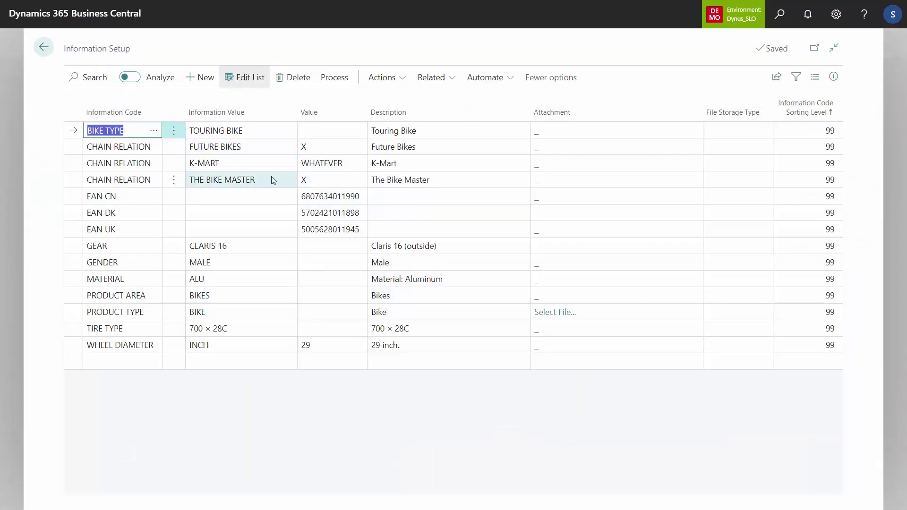
pyautogui.click(340, 165)
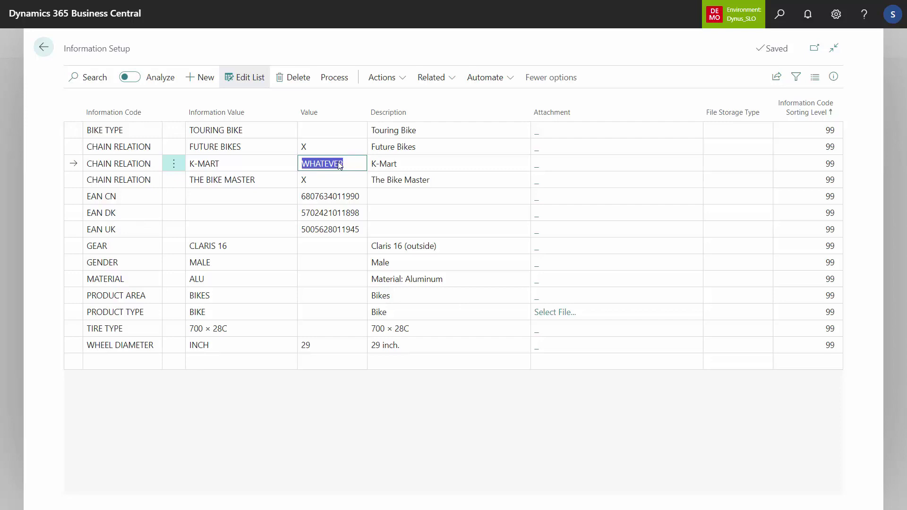
pyautogui.write('X')
pyautogui.press('Down')
pyautogui.press('Up')
pyautogui.press('Escape')
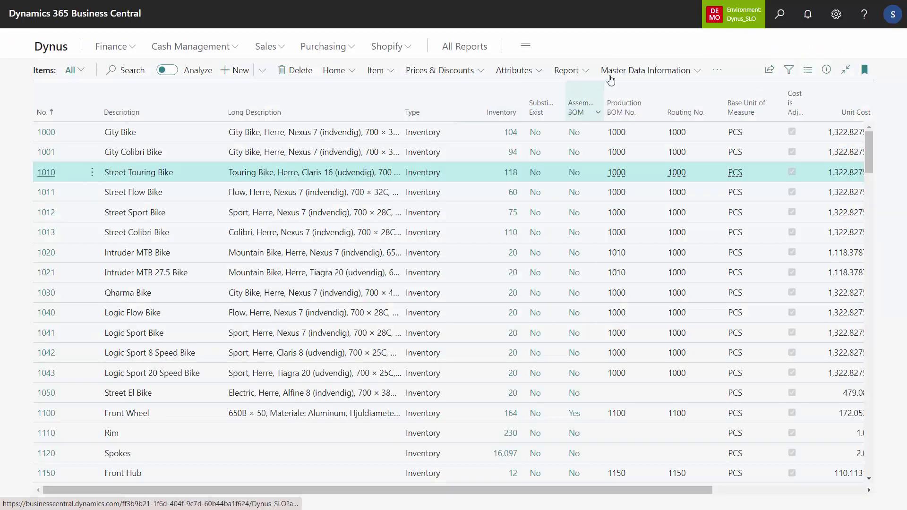
pyautogui.click(633, 74)
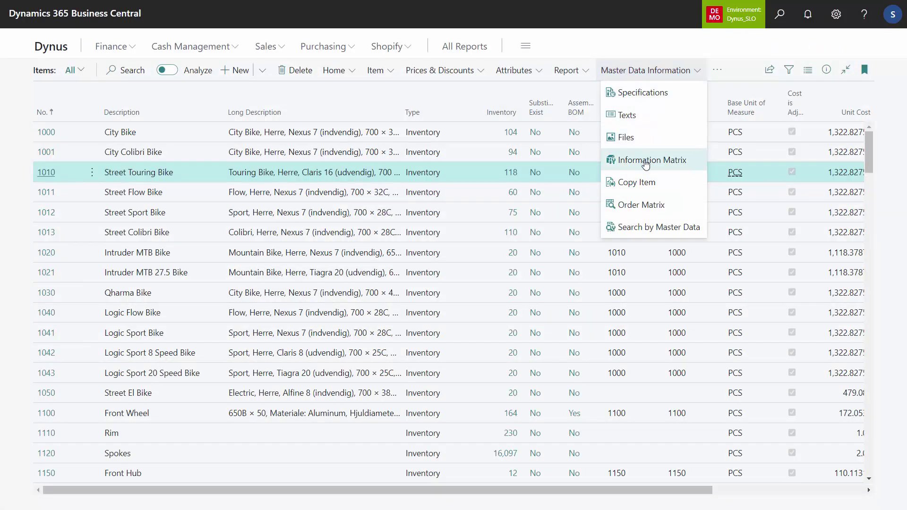
# Use Add Values to Lines to put X in CHAIN RELATION (DISCOUNT BIKES) for all matrix lines, confirming the update.
pyautogui.click(646, 160)
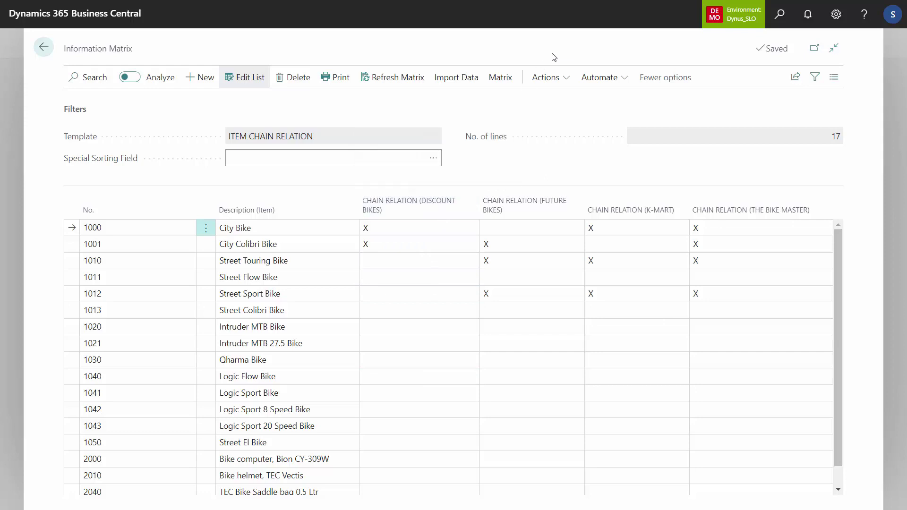
pyautogui.click(555, 78)
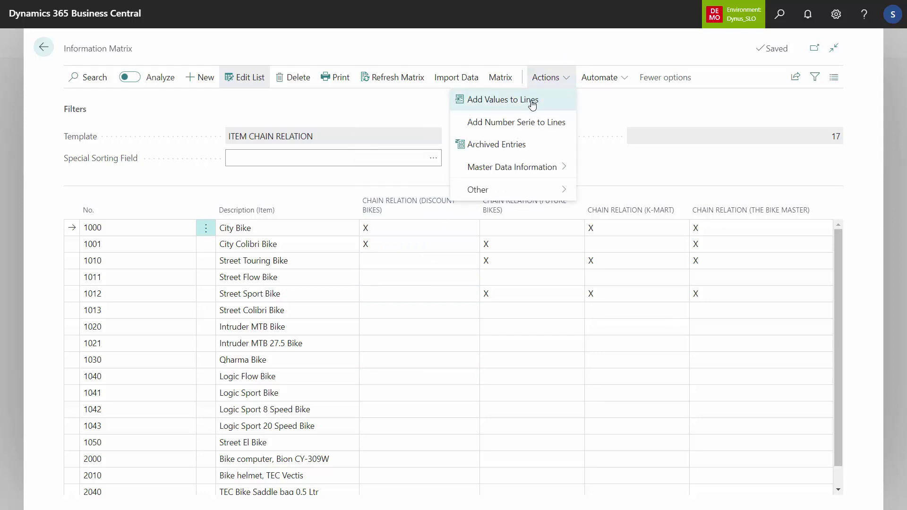
pyautogui.click(532, 103)
pyautogui.click(448, 256)
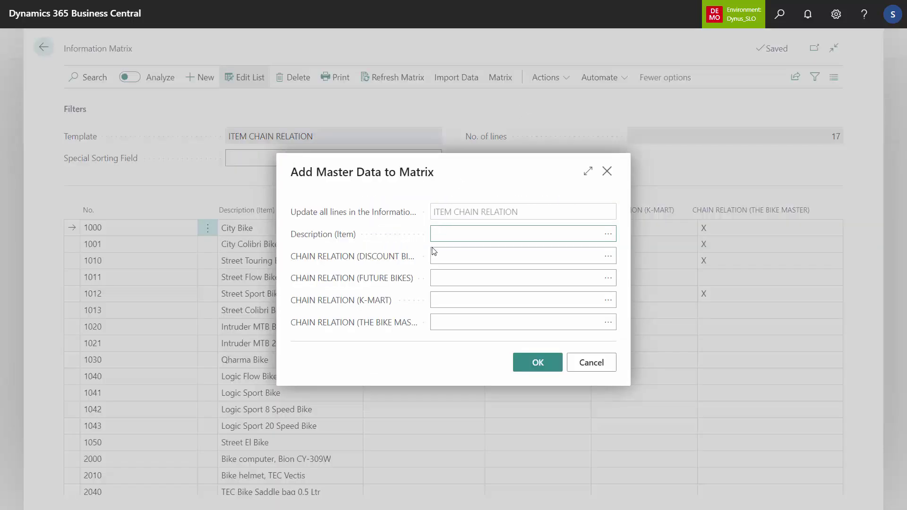
pyautogui.write('X')
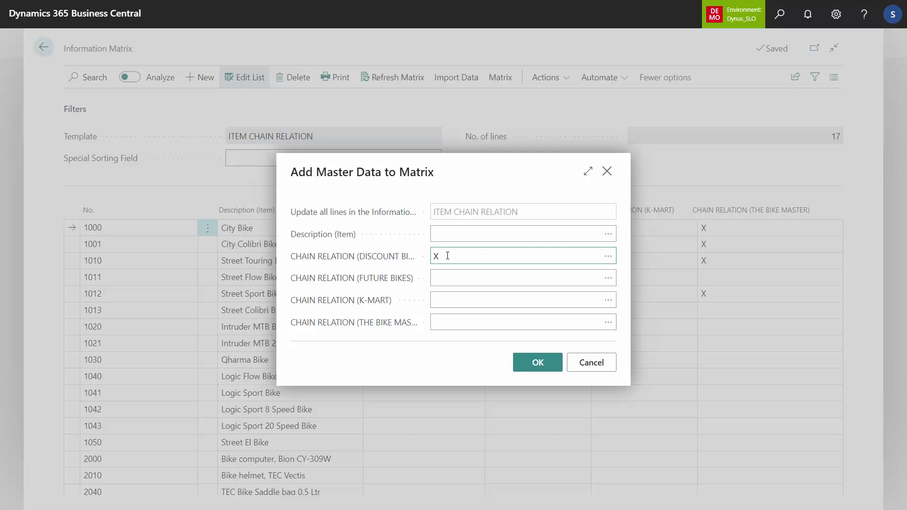
pyautogui.click(526, 365)
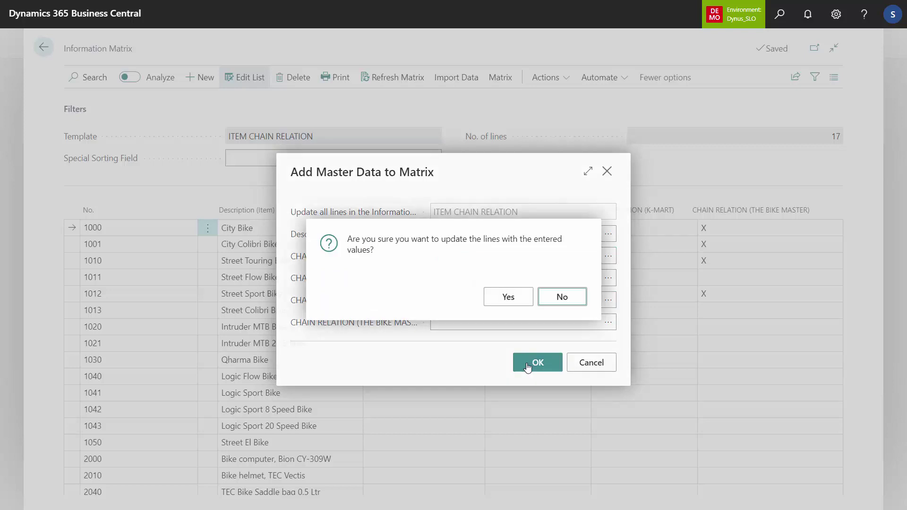
pyautogui.click(512, 299)
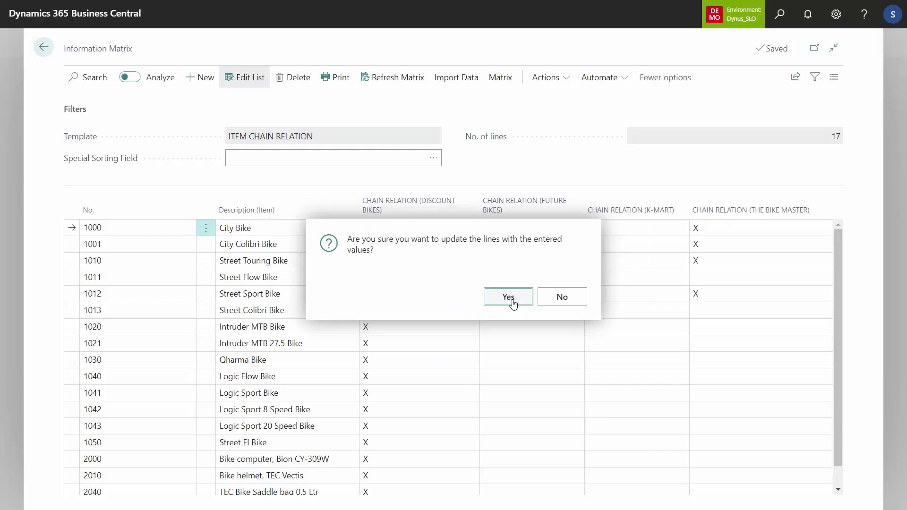
pyautogui.moveTo(408, 207)
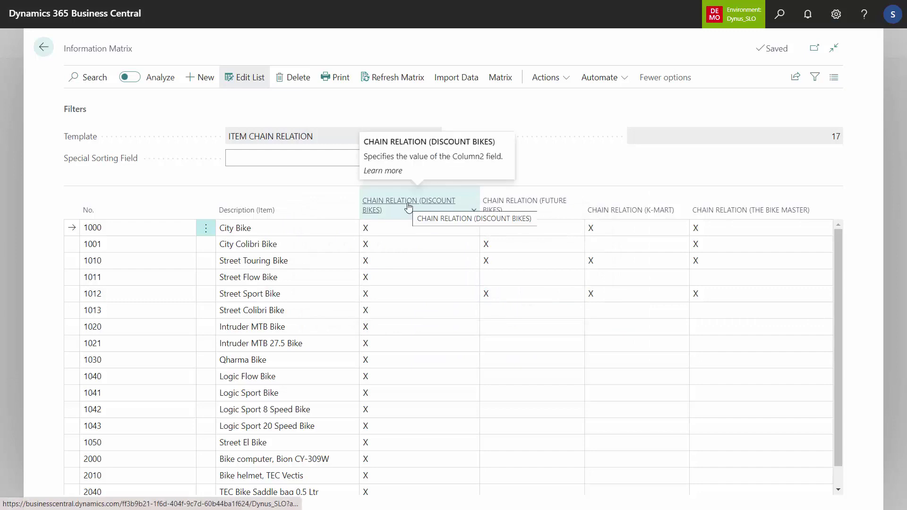